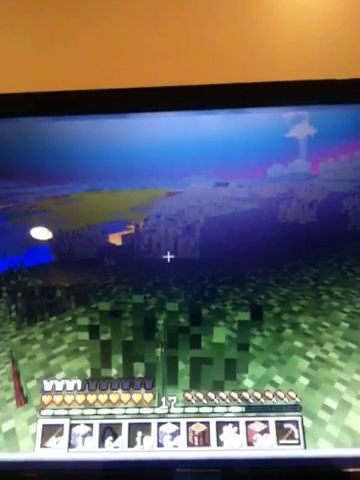
Step: Check the inventory briefly, then close it and return to the world
key("e")
key("Escape")
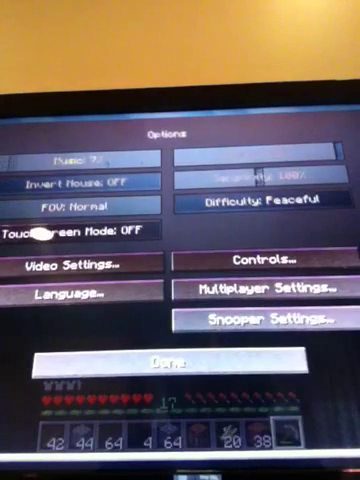
Step: Leave the Options screen with Done, back to the Game menu
left_click(170, 362)
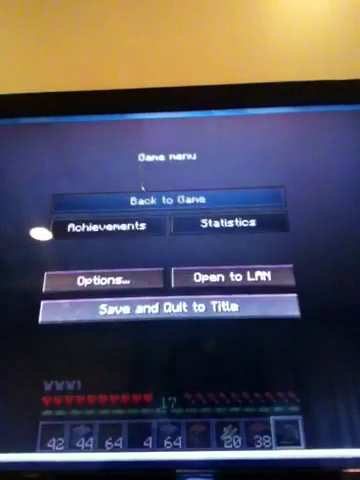